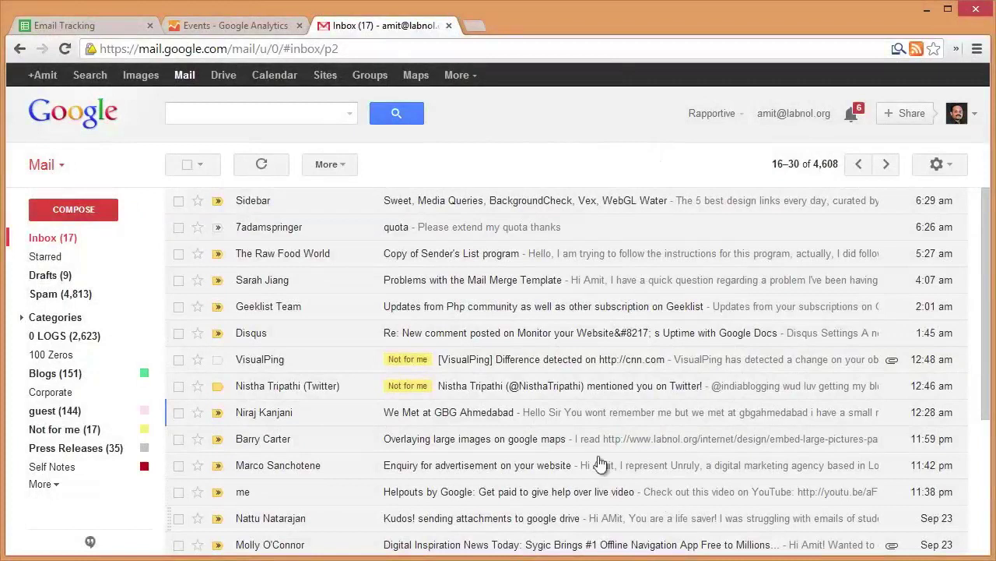
# Start a new email to the test recipient with subject 'Important - Please Read'
pyautogui.click(115, 218)
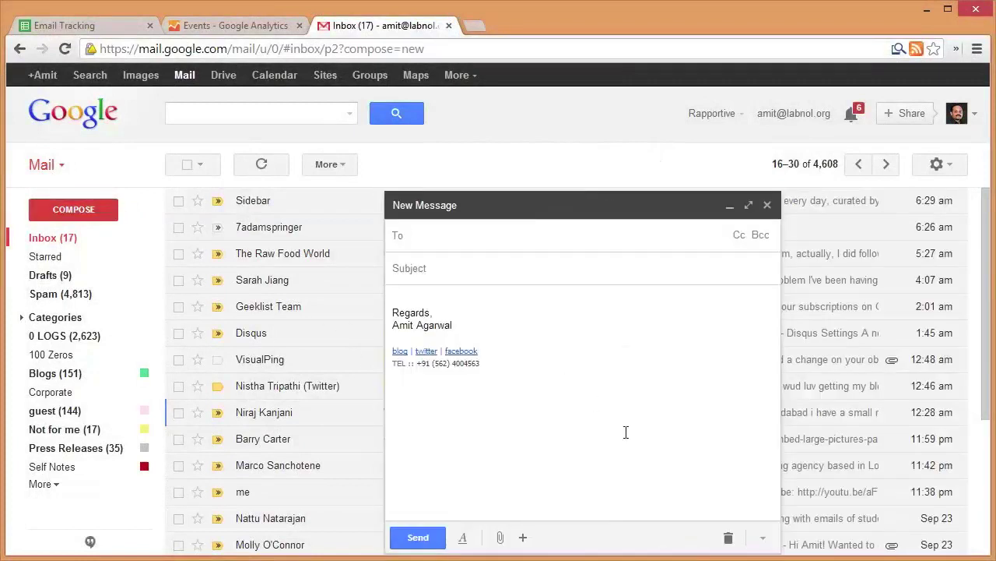
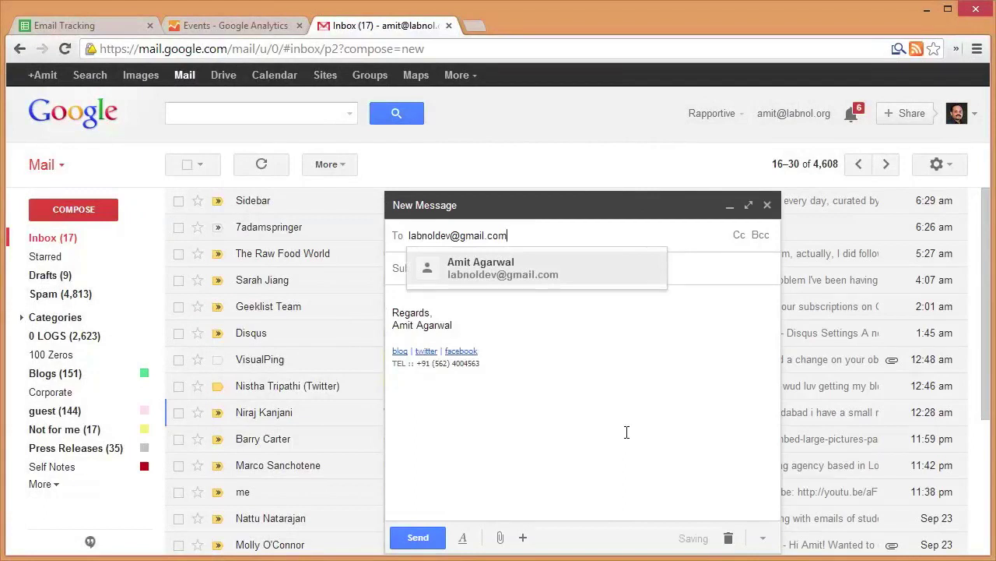
pyautogui.press('Return')
pyautogui.press('Tab')
pyautogui.write('Important - Please Read')
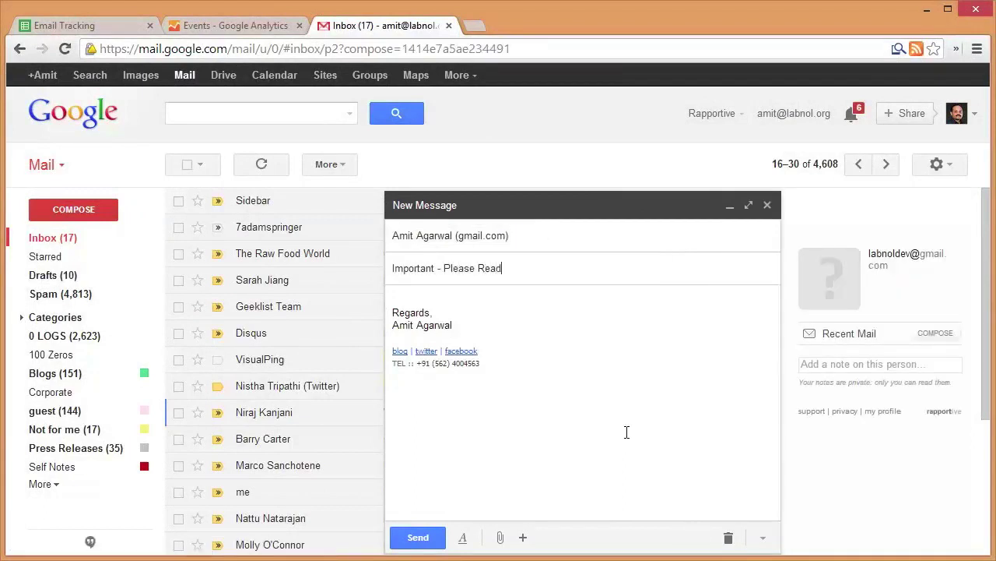
# Write 'Hi,' and ask which of the store's 5 colour choices to pick, then add the five iPhone photos
pyautogui.press('Tab')
pyautogui.write('Hi,')
pyautogui.press('Return')
pyautogui.press('Return')
pyautogui.write('Could you help me ')
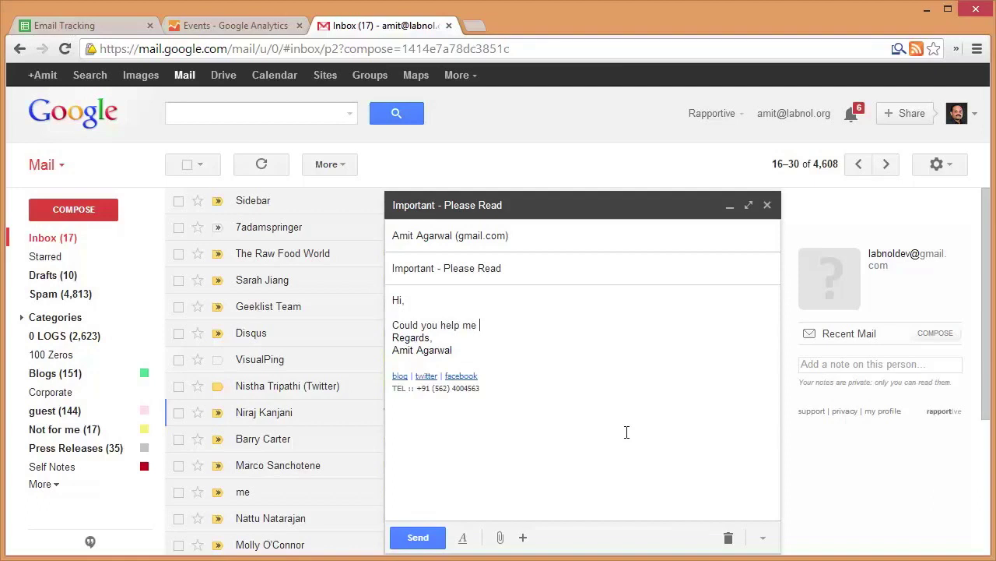
pyautogui.write('decide which color shoul')
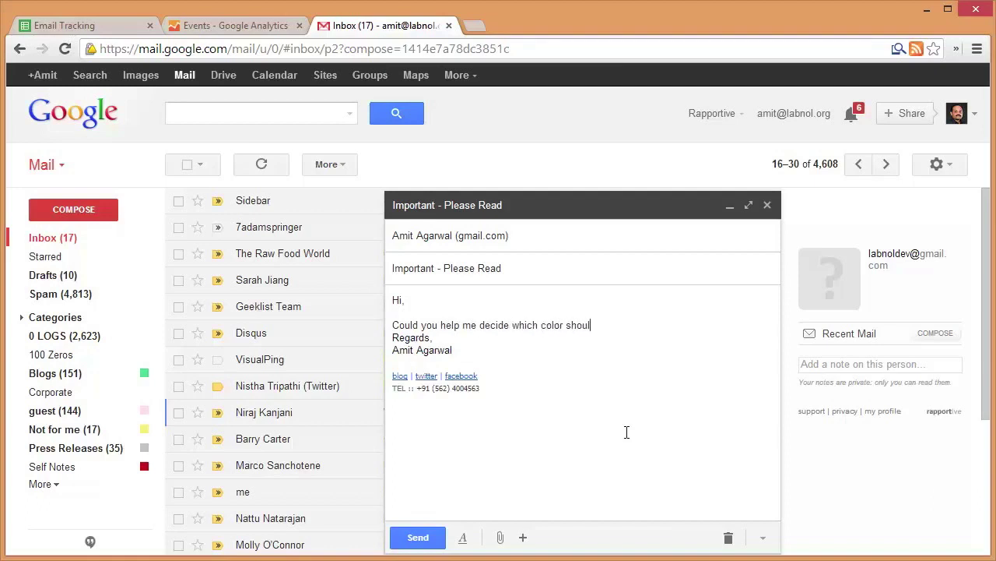
pyautogui.write('d I opt for? The store offered me ')
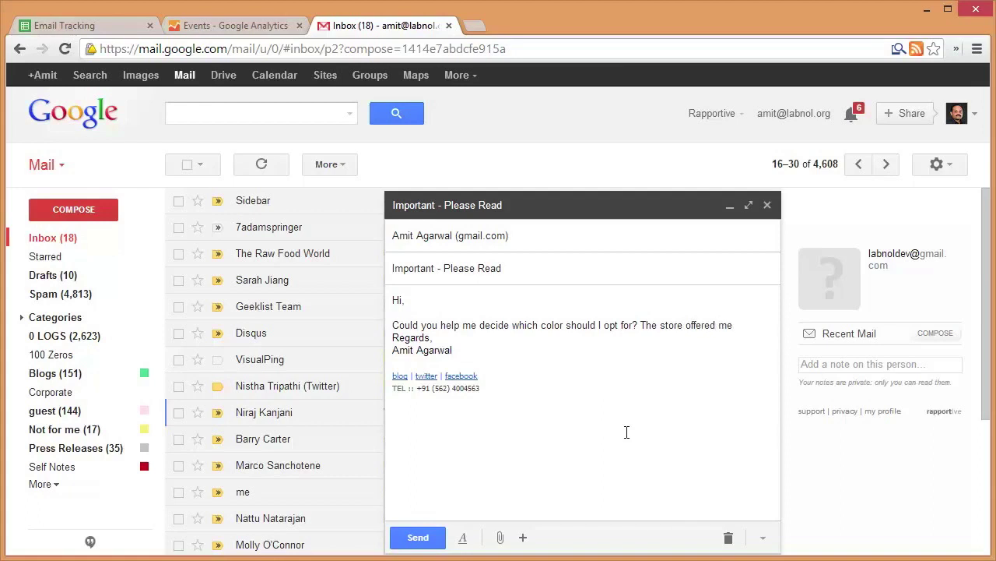
pyautogui.write('5 choices and am confused.')
pyautogui.press('Return')
pyautogui.press('Return')
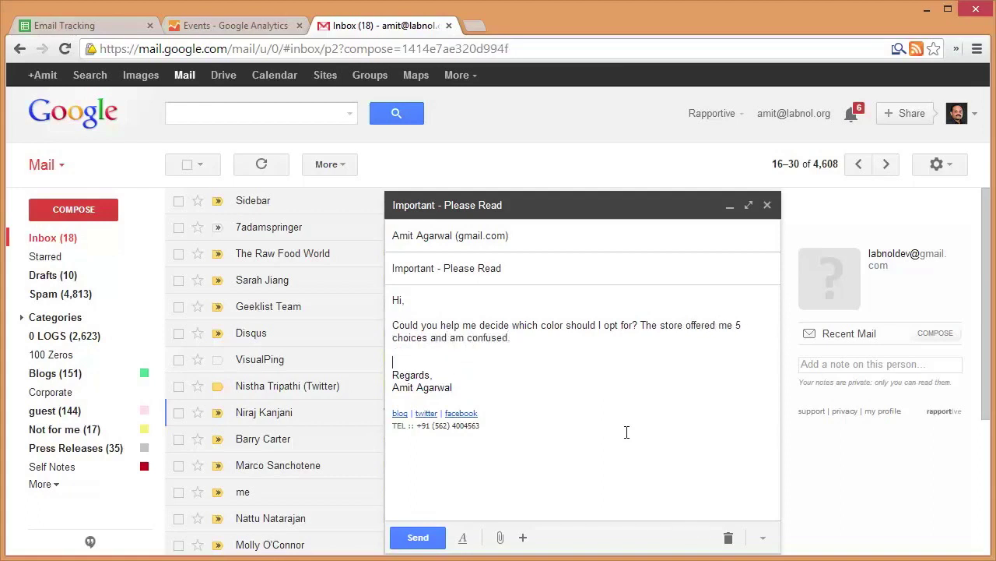
pyautogui.moveTo(441, 364); pyautogui.dragTo(646, 391)
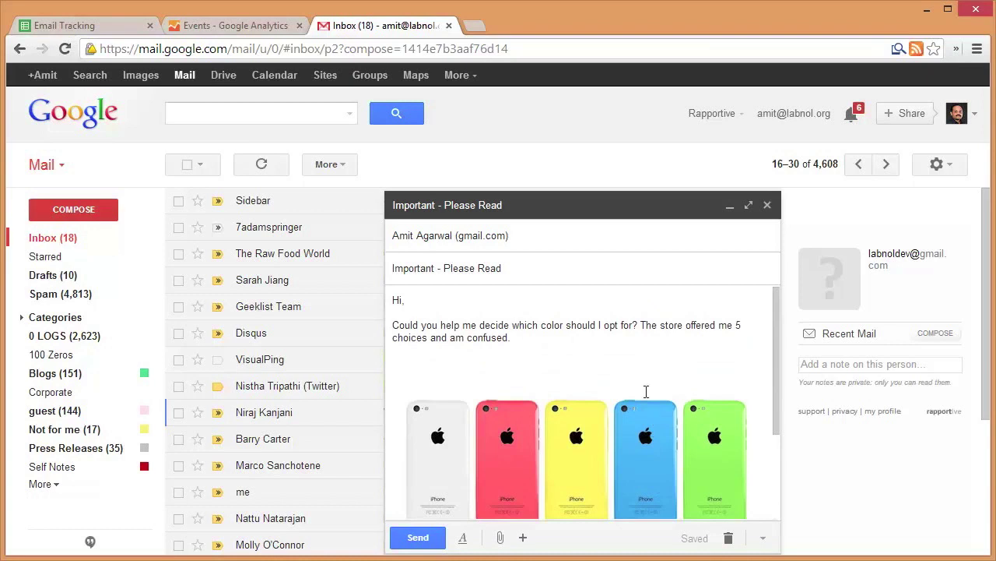
pyautogui.click(635, 350)
# Run Email Tracker > Send Mail on the 'Important - Please Read' draft with the pasted Analytics profile ID
pyautogui.click(121, 28)
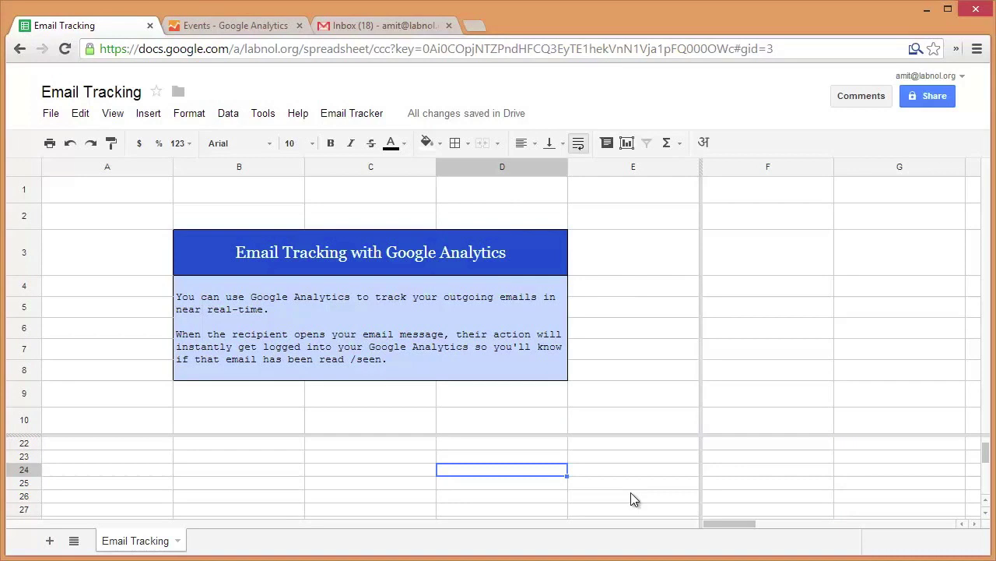
pyautogui.click(665, 499)
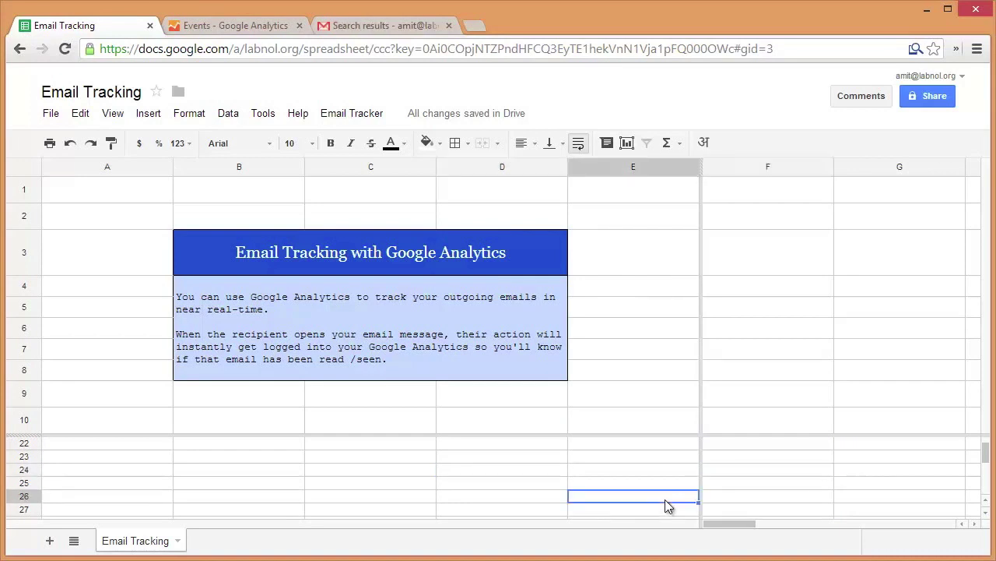
pyautogui.click(351, 117)
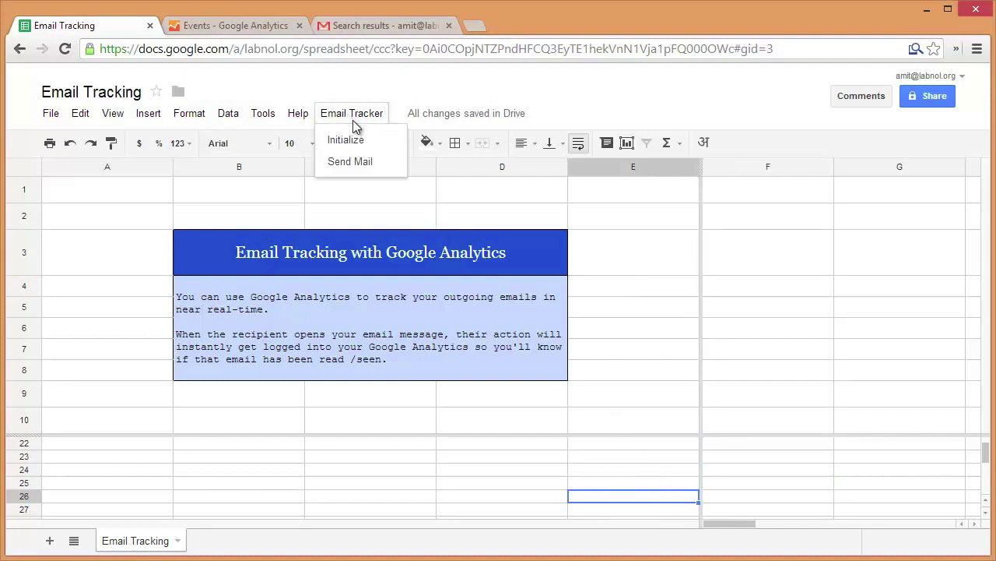
pyautogui.click(370, 165)
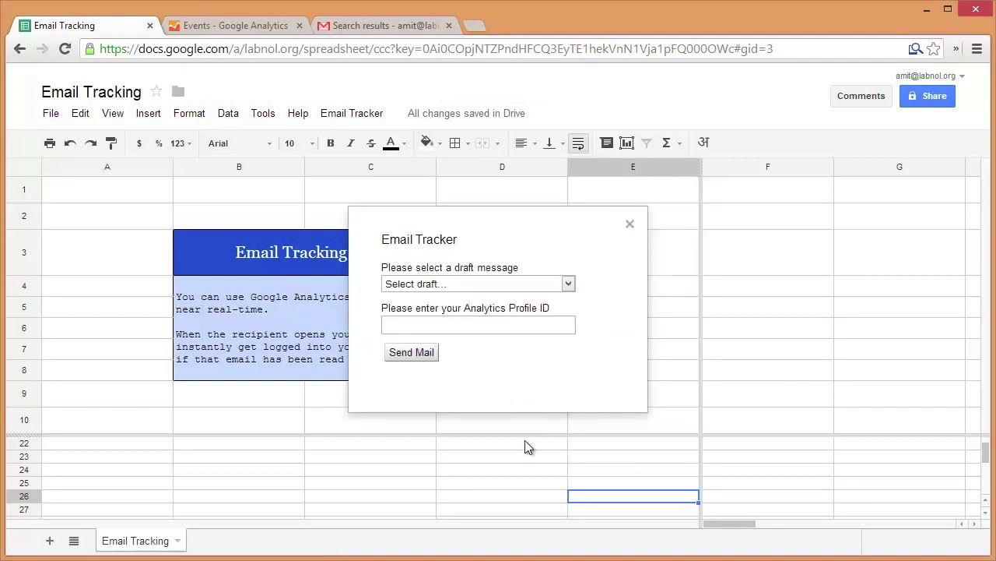
pyautogui.click(572, 285)
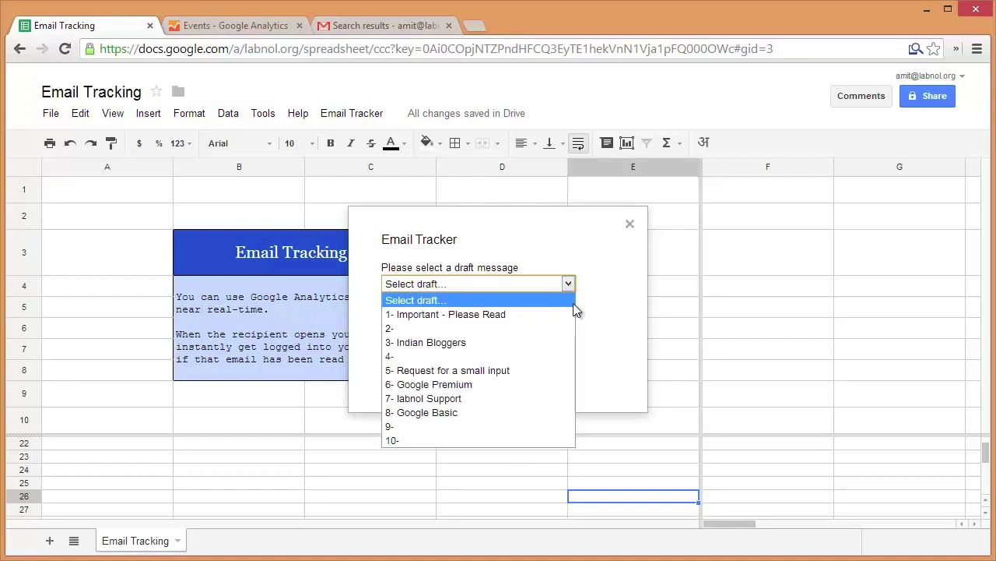
pyautogui.click(551, 315)
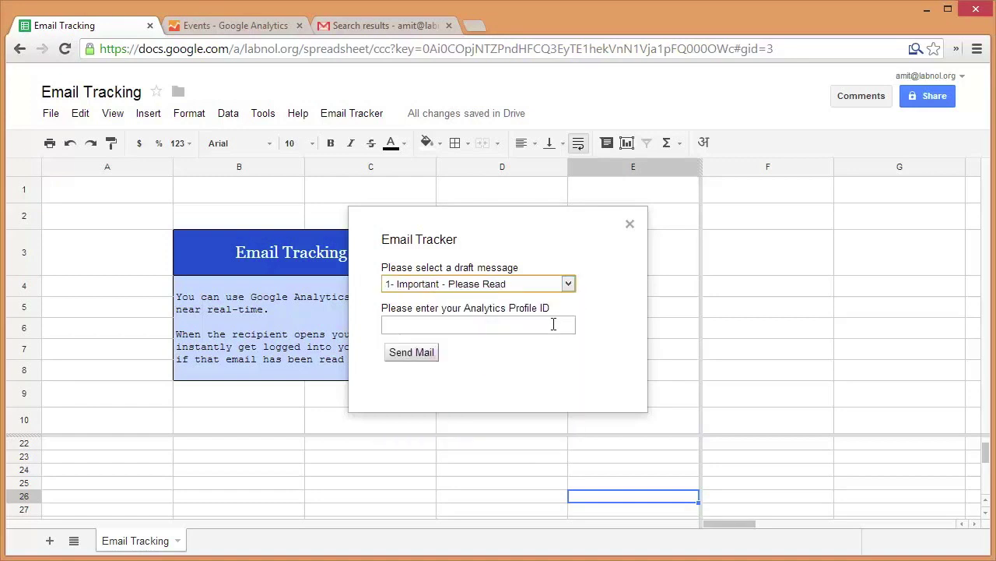
pyautogui.click(553, 324)
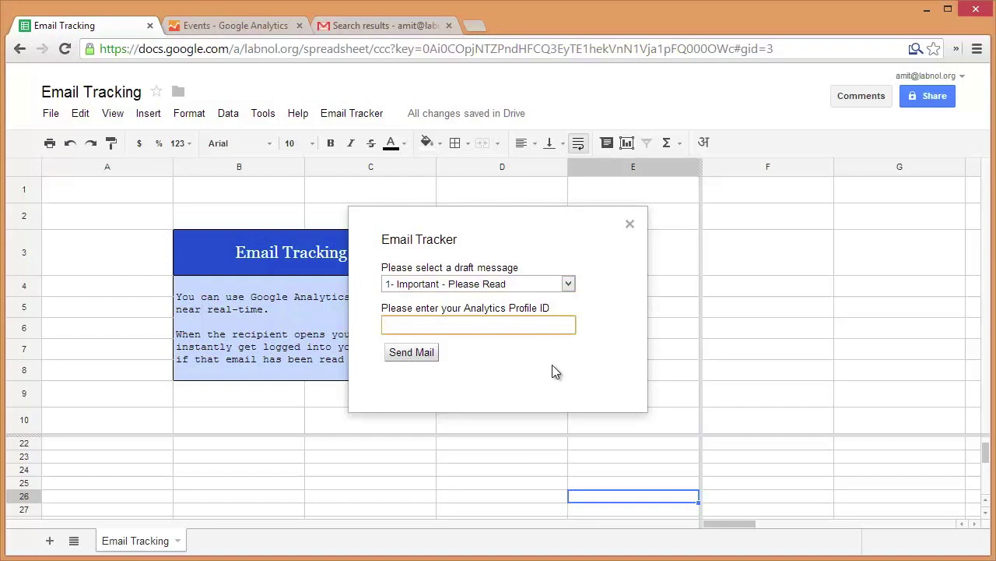
pyautogui.write('UA-50062-29')
pyautogui.click(425, 357)
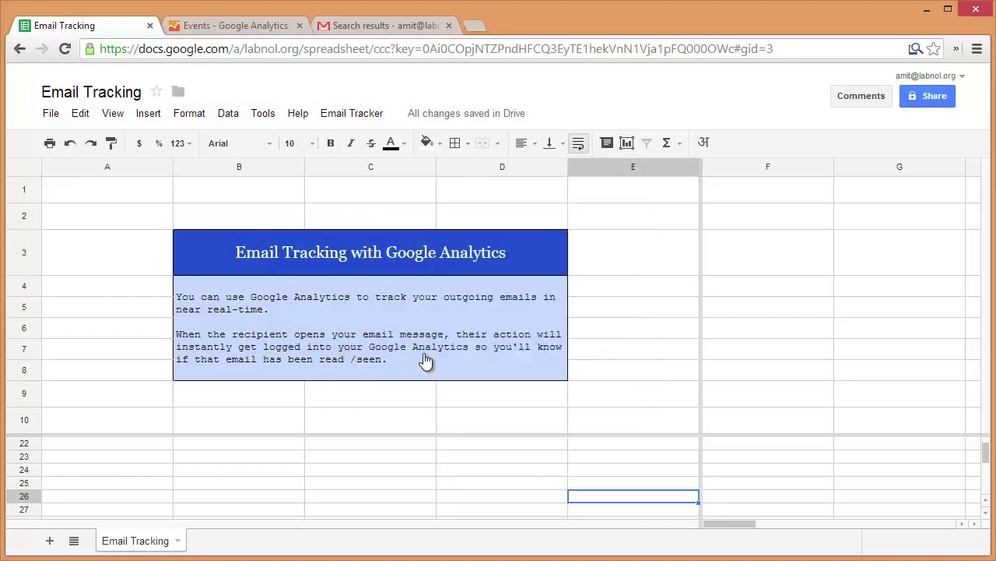
# Show the Google Analytics Real-Time Events report, still at Metric Total 0
pyautogui.click(243, 23)
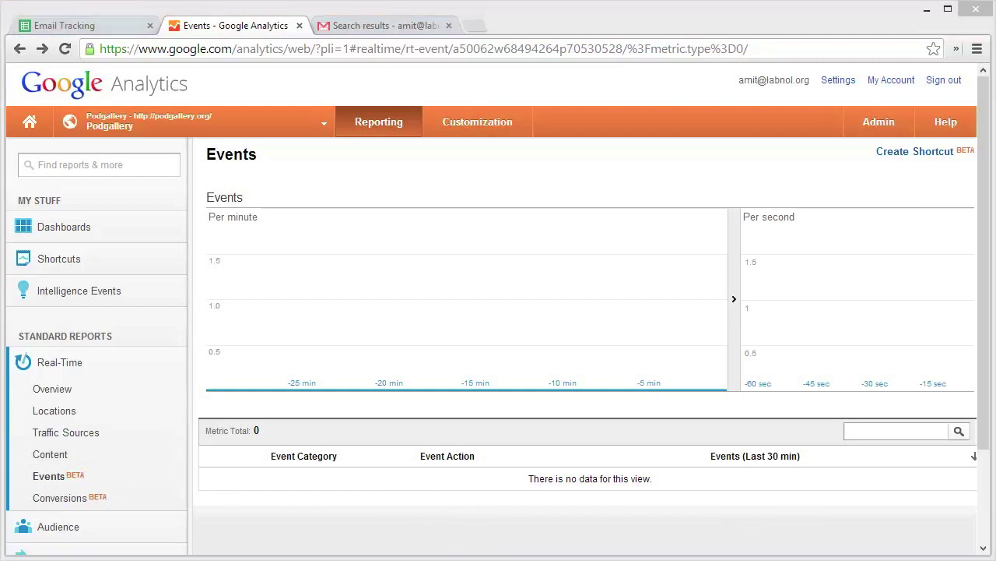
# In the recipient's private window, reload the inbox, open 'Important - Please Read', view the phone photos, then minimize the window
pyautogui.hotkey('alt', 'Tab')
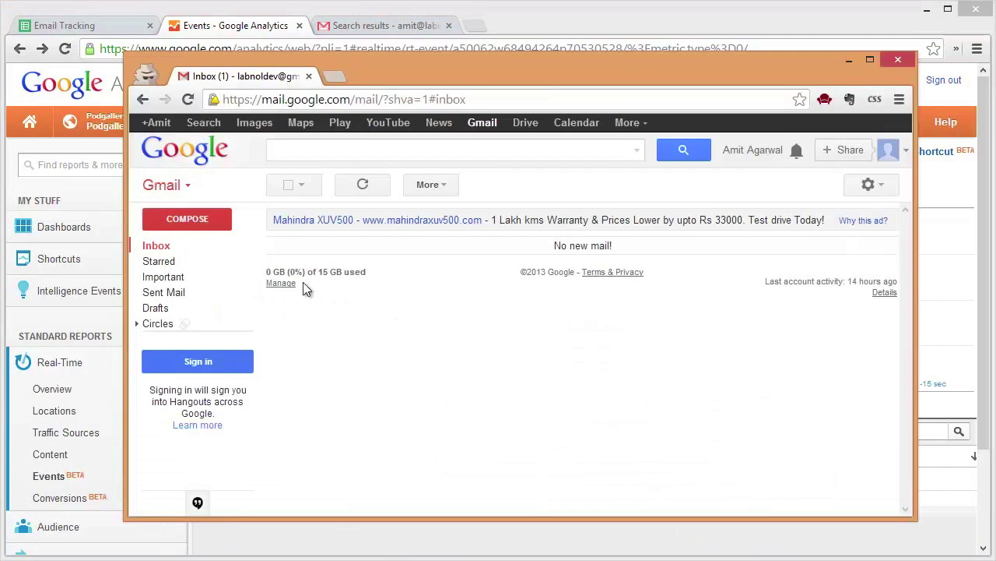
pyautogui.click(366, 186)
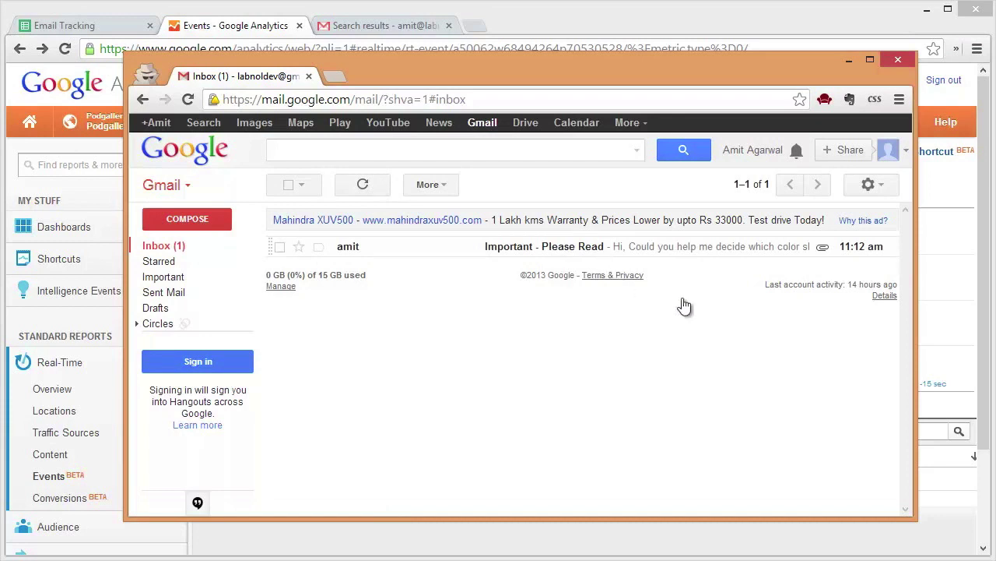
pyautogui.press('o')
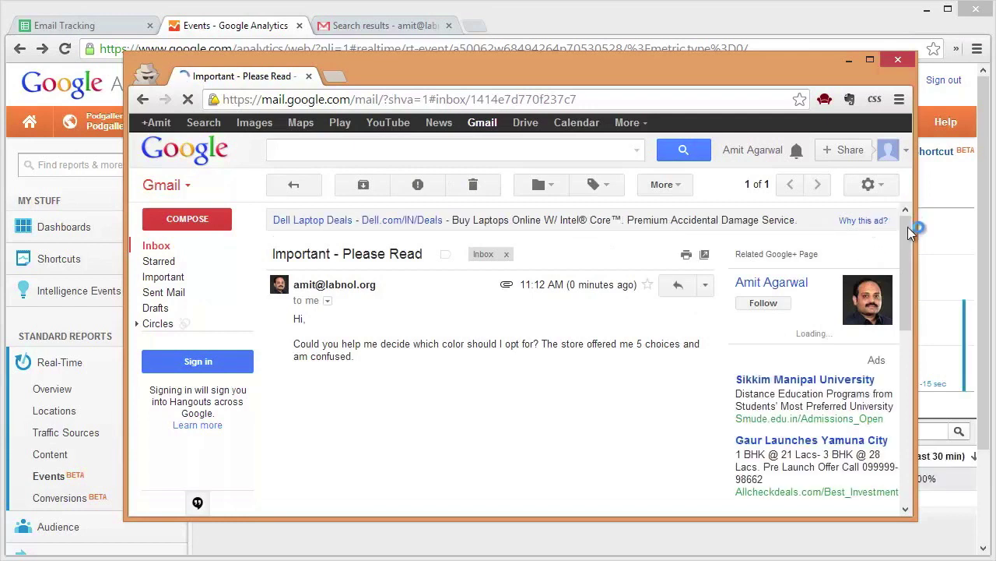
pyautogui.moveTo(907, 226); pyautogui.dragTo(913, 308)
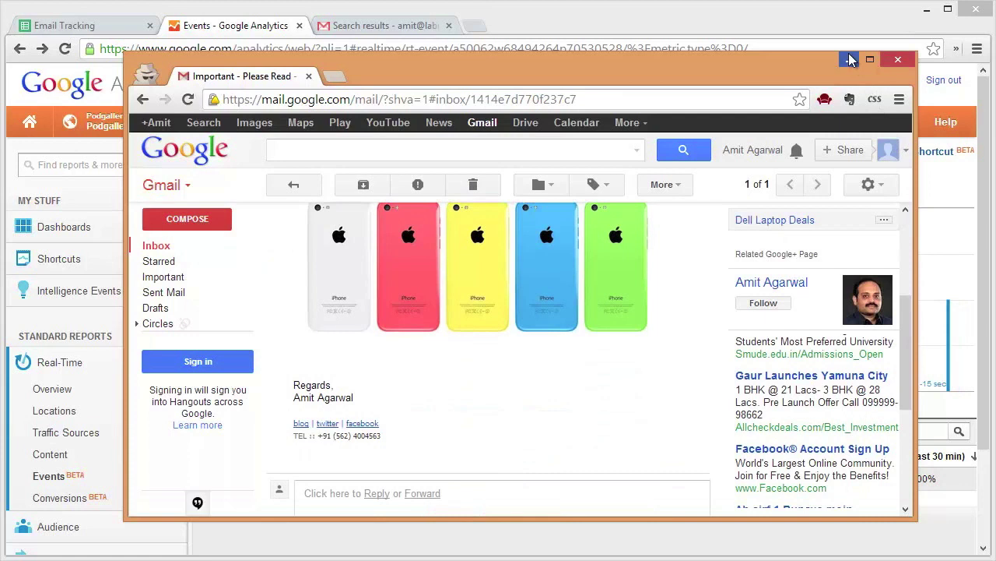
pyautogui.click(850, 62)
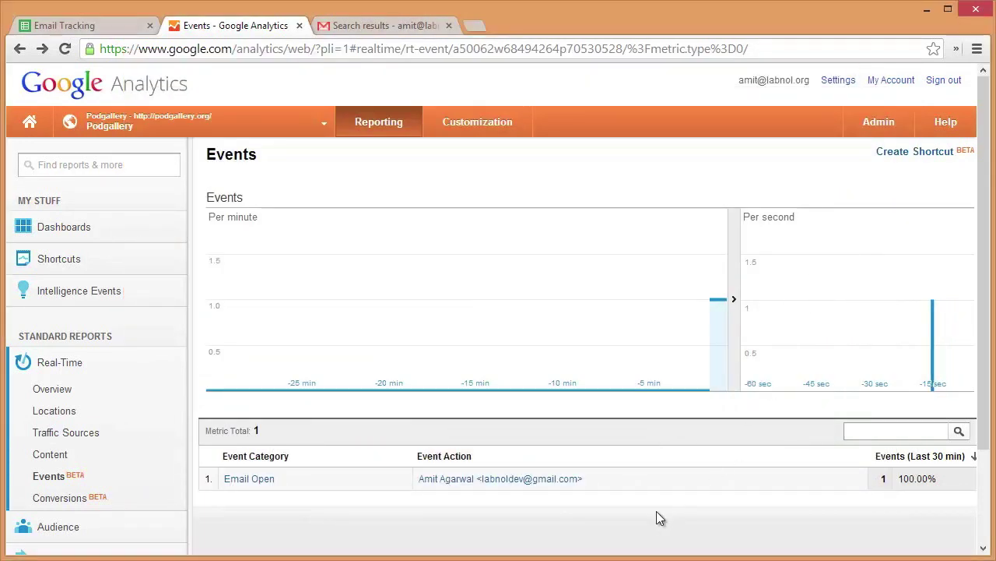
# Drill into the Email Open event category to see the 'Important - Please Read' label
pyautogui.click(249, 478)
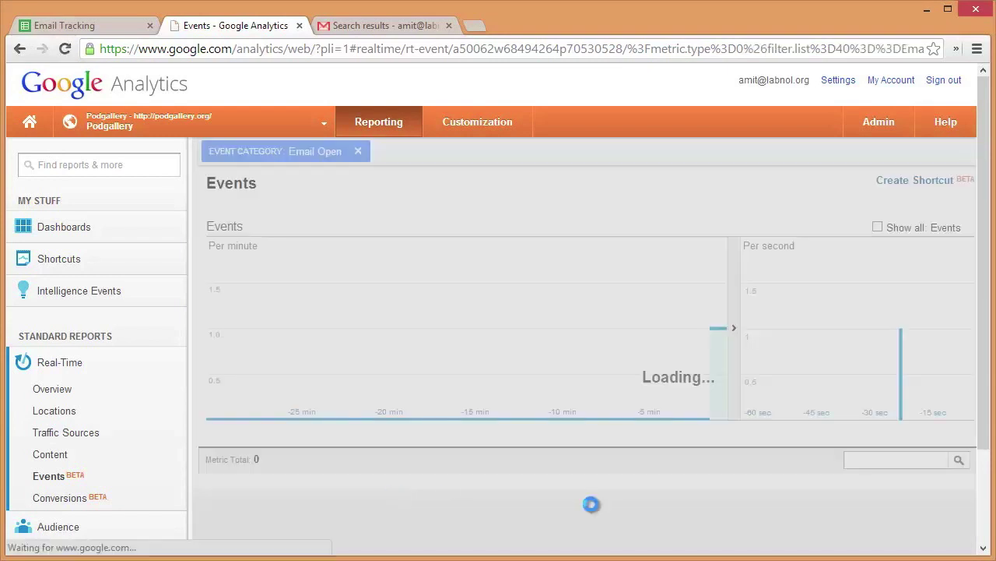
pyautogui.scroll(-1, 802, 498)
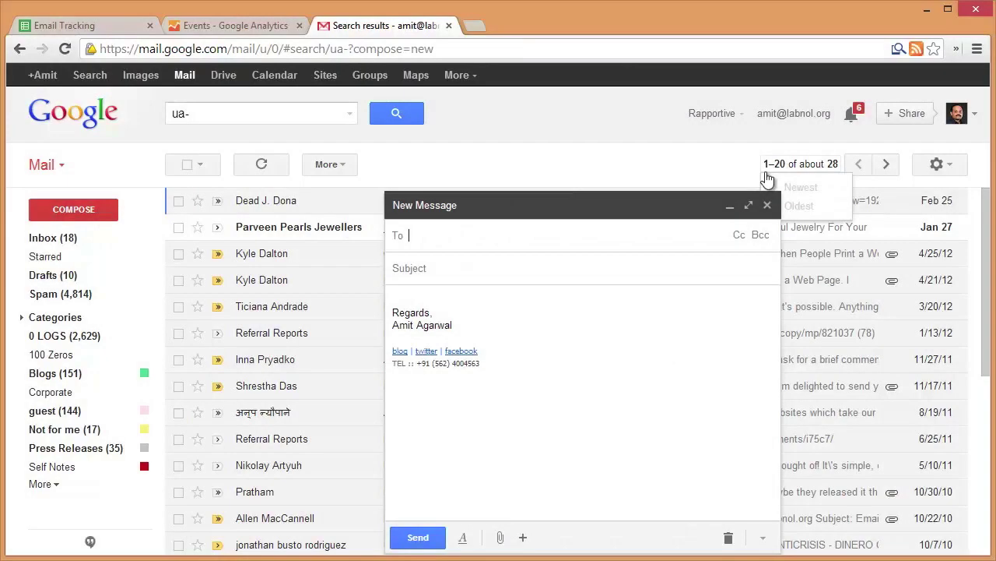
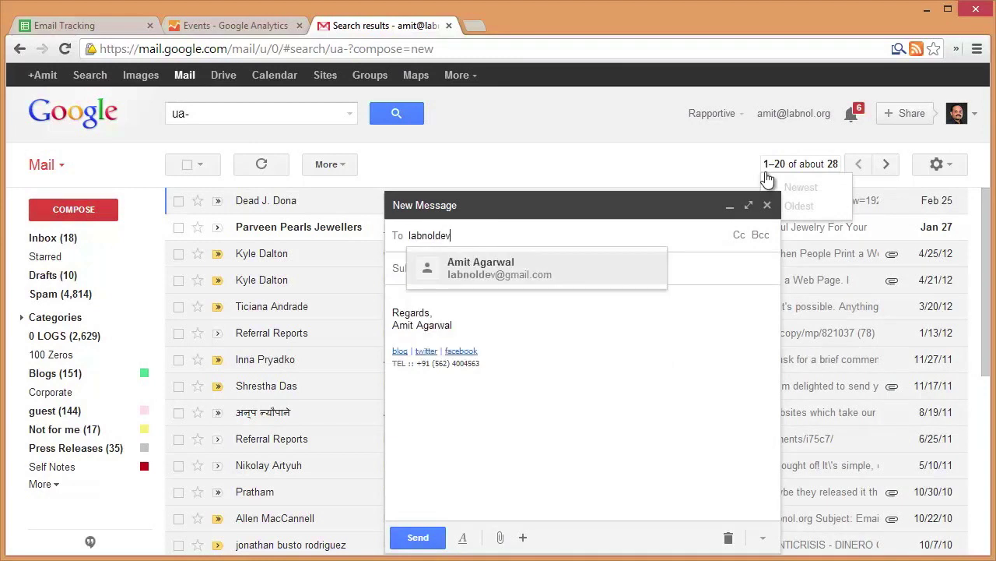
# Address a new email to the test Gmail contact with subject 'This is my second email'
pyautogui.click(591, 270)
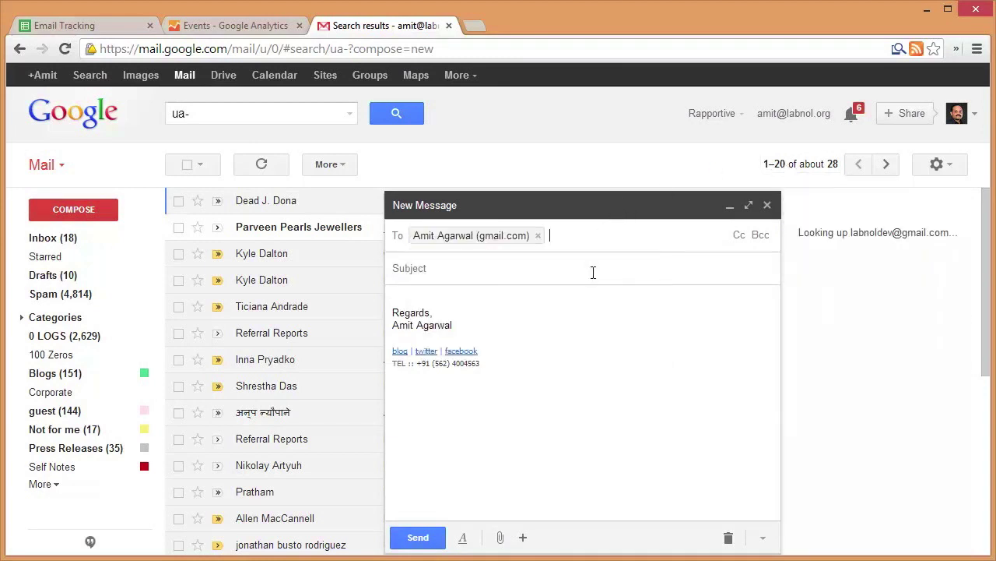
pyautogui.click(593, 272)
pyautogui.write('This is my second email')
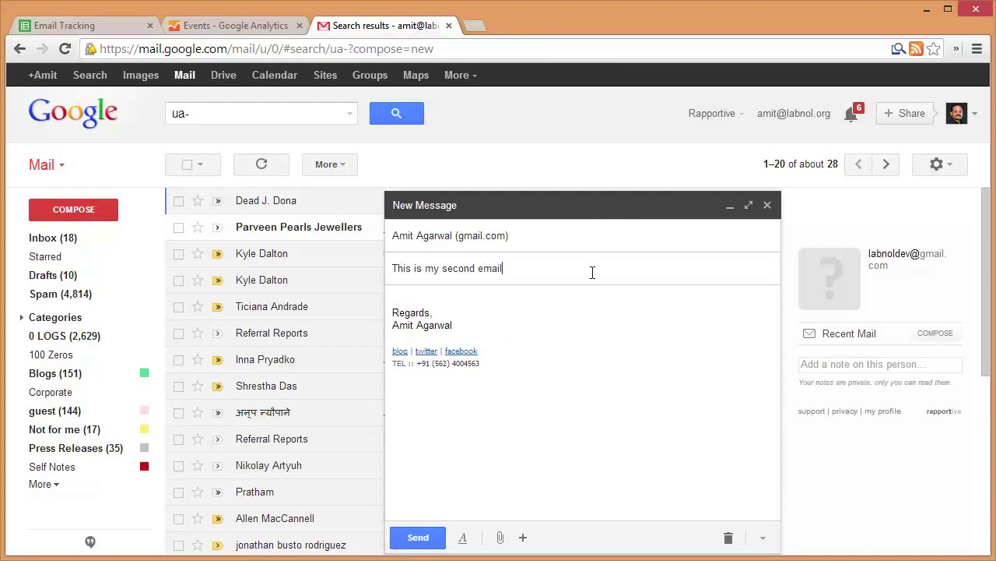
# Write the body 'The quick brown fox jumped over the lazy dog.'
pyautogui.click(408, 300)
pyautogui.write('The quick brown fox jumped over the lz')
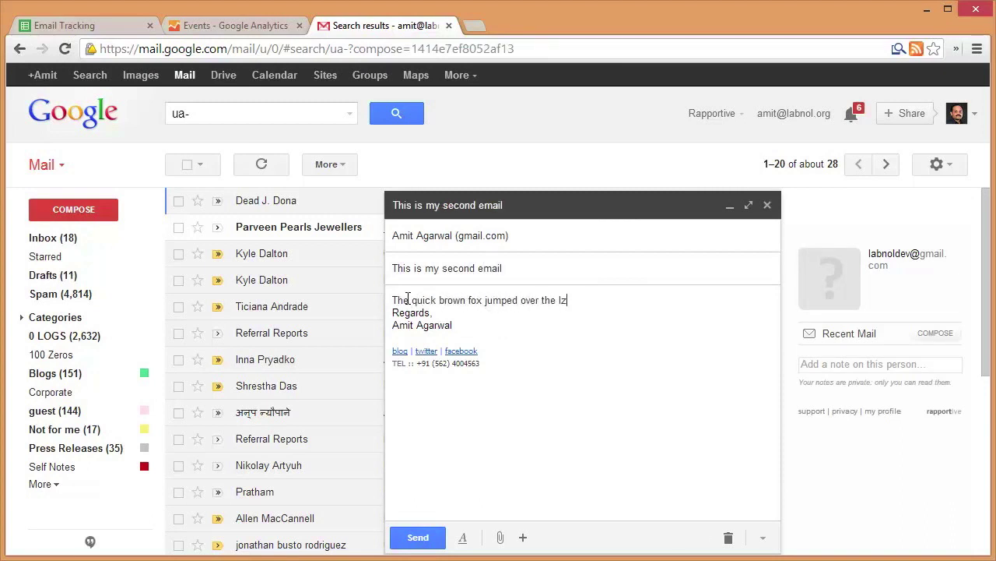
pyautogui.press('BackSpace')
pyautogui.write('azy dog.')
pyautogui.press('Return')
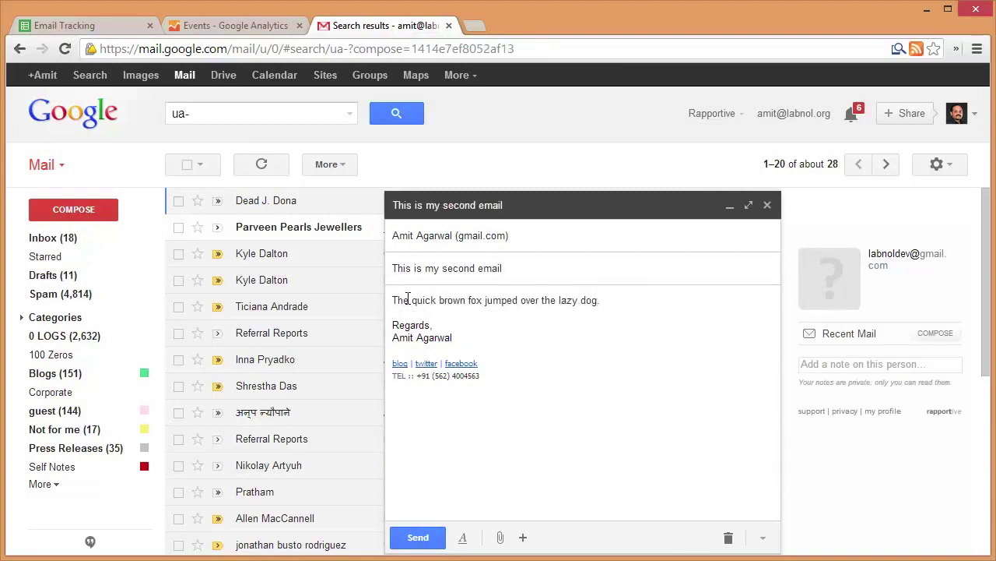
pyautogui.click(479, 371)
# Run Email Tracker > Send Mail on the 'This is my second email' draft with the pasted profile ID
pyautogui.click(108, 28)
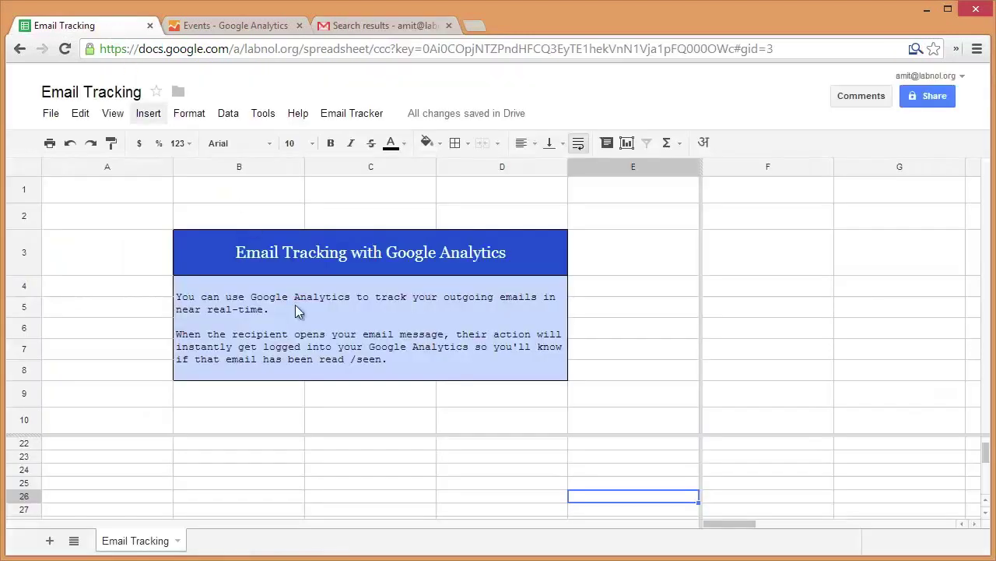
pyautogui.click(352, 113)
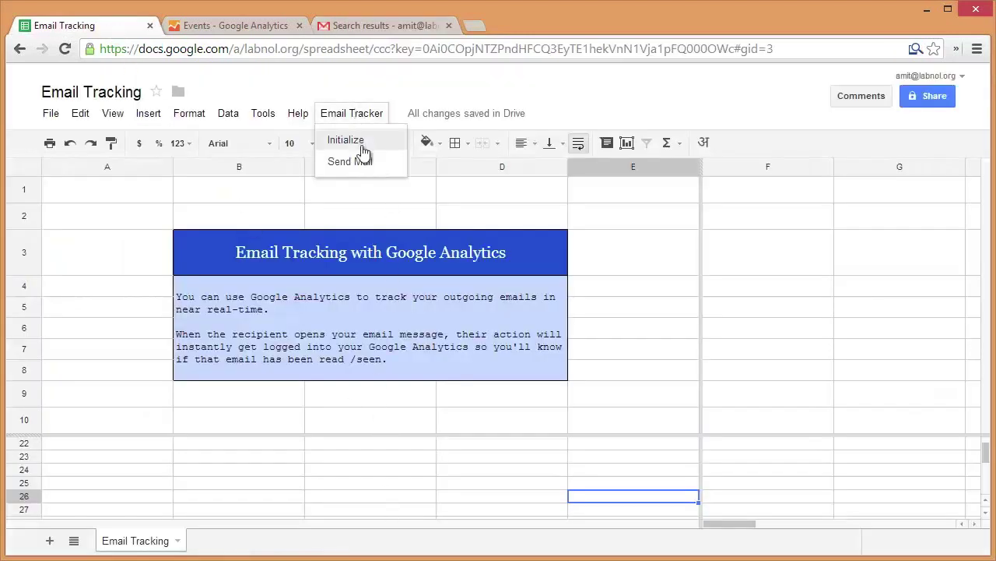
pyautogui.click(361, 160)
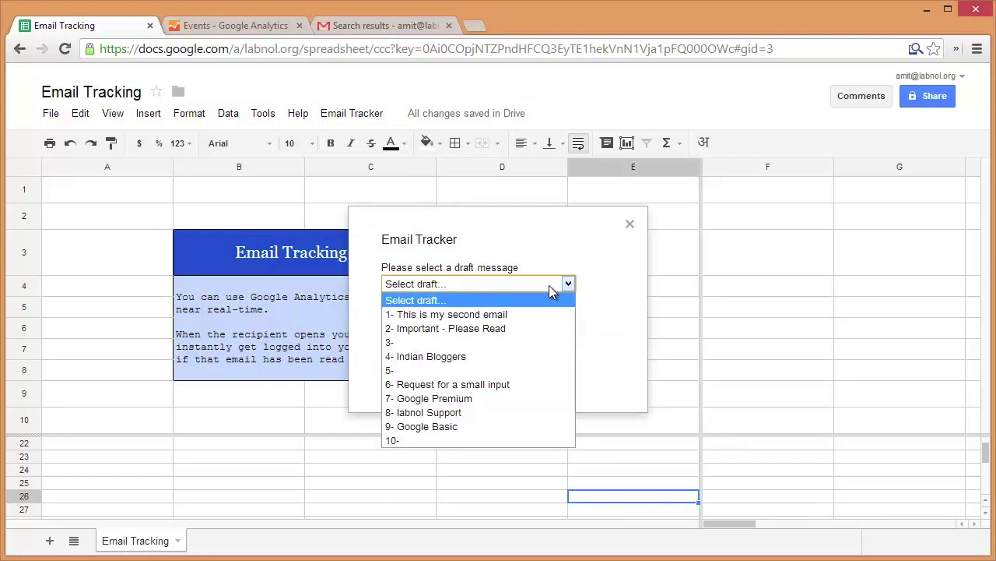
pyautogui.click(548, 314)
pyautogui.click(545, 327)
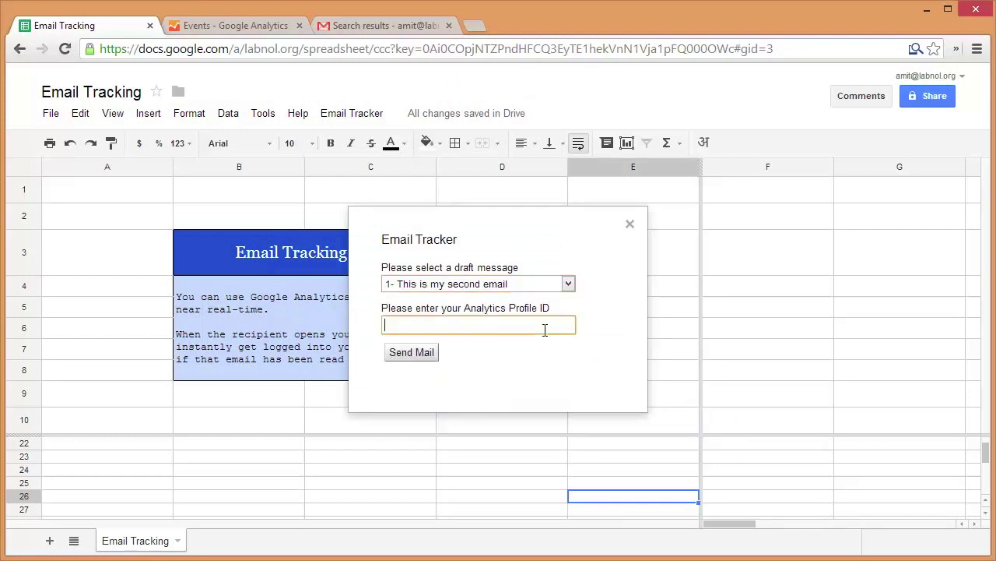
pyautogui.write('UA-50062-29')
pyautogui.click(421, 354)
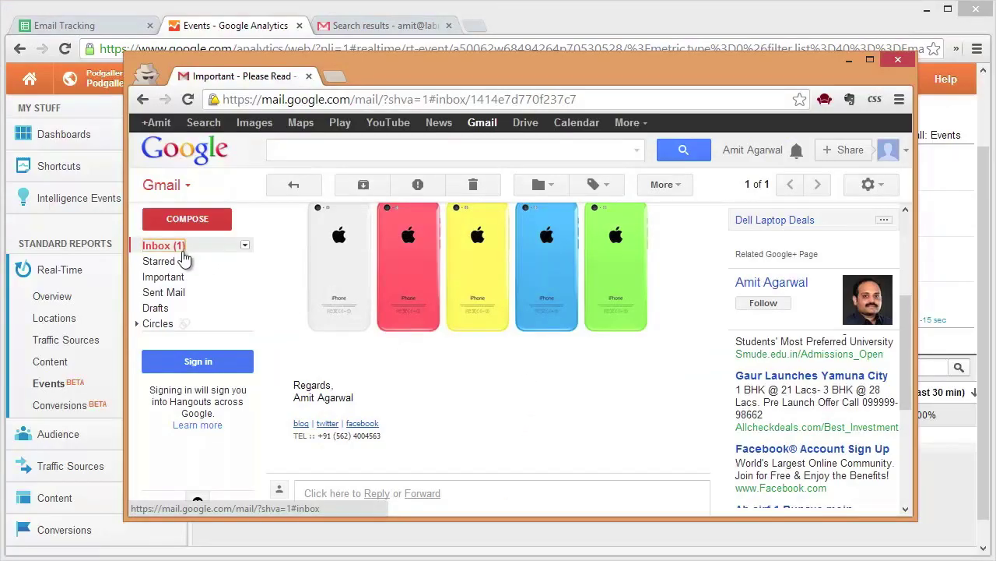
# Open 'This is my second email' from the recipient's inbox, then minimize Gmail to see Analytics
pyautogui.click(184, 257)
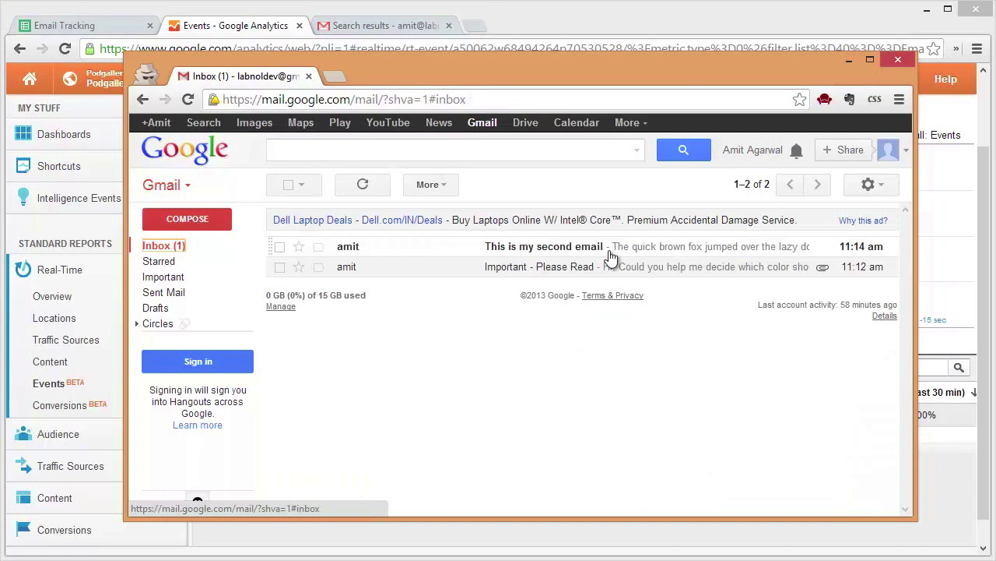
pyautogui.click(654, 248)
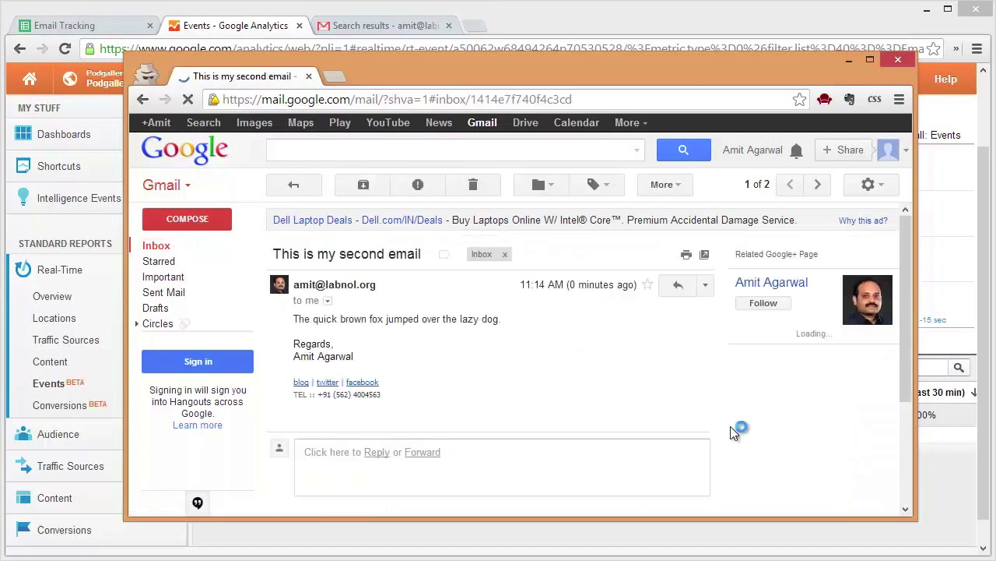
pyautogui.click(850, 60)
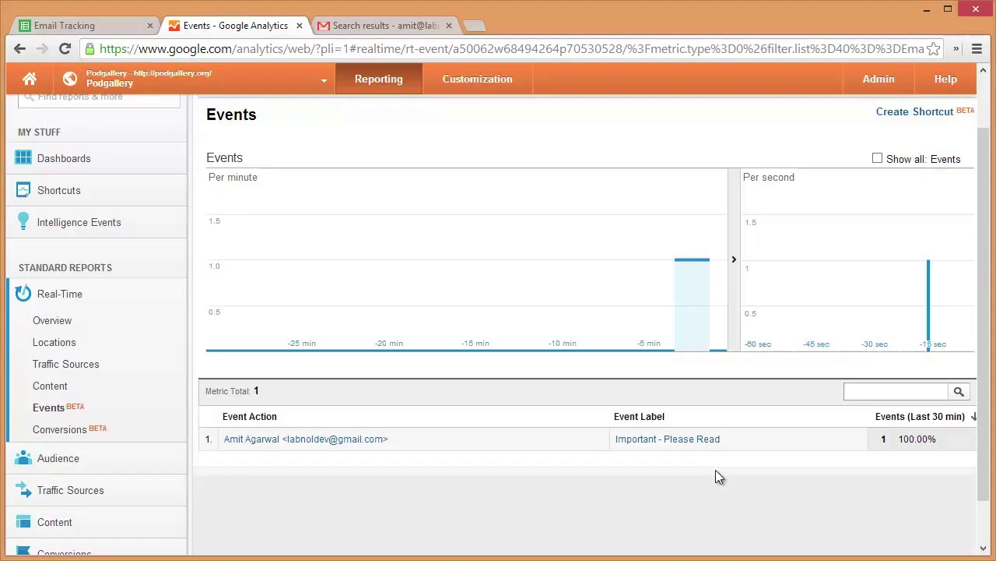